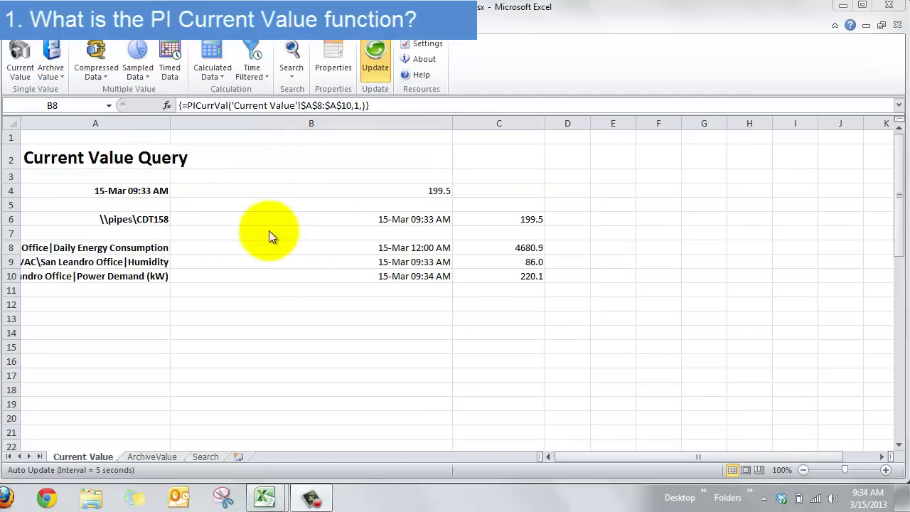
Clear the existing query results from cells A4:C10 of the Current Value sheet.
drag(110, 190, 454, 288)
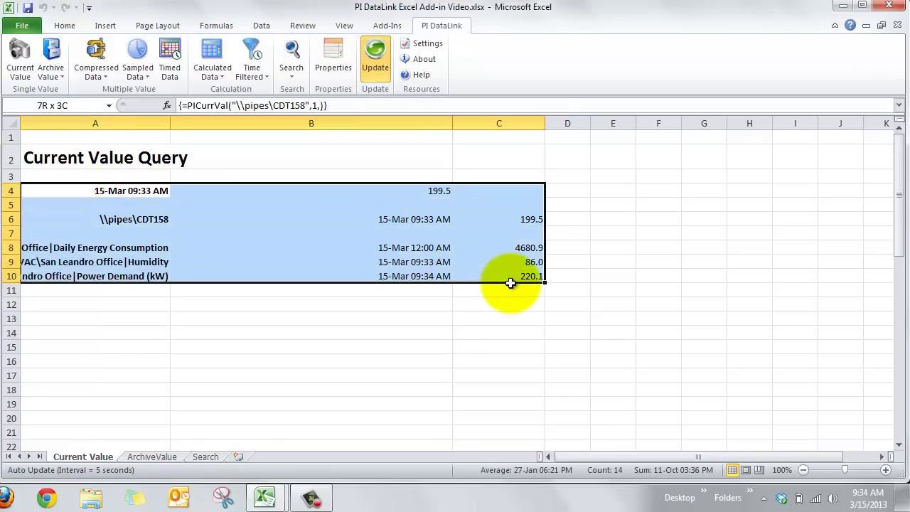
key(Delete)
click(243, 239)
Start a PI Current Value query from cell A4 and open the search for its data item.
click(130, 189)
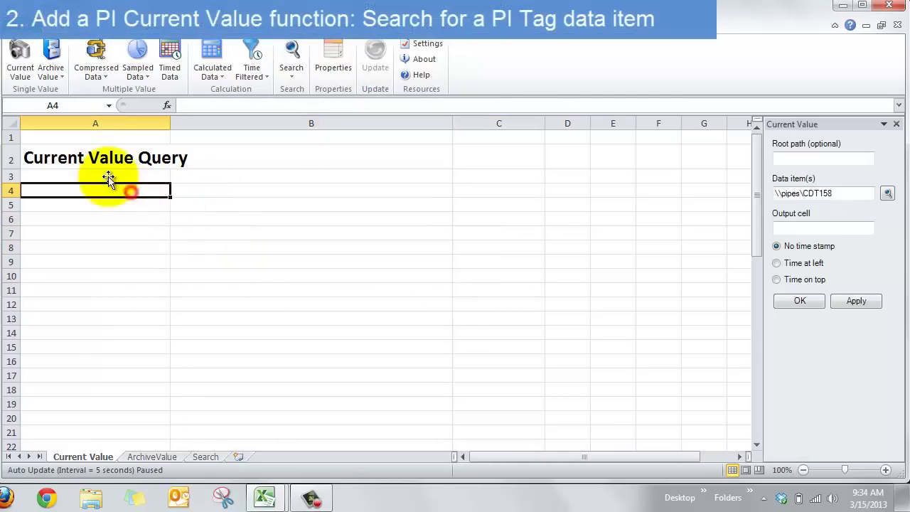
click(21, 59)
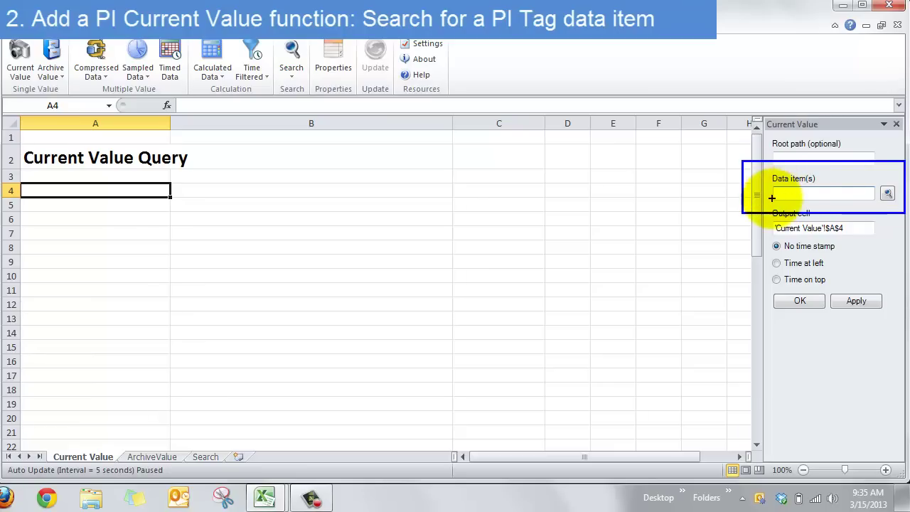
click(802, 196)
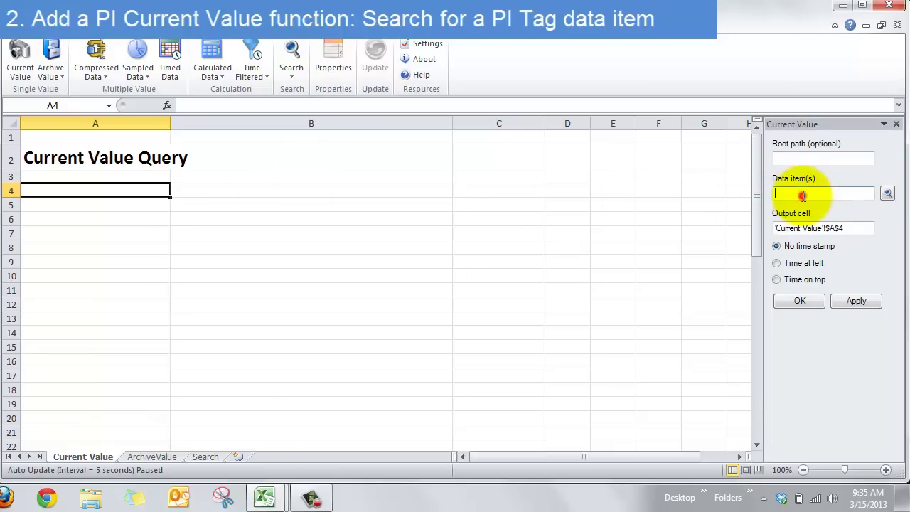
click(776, 191)
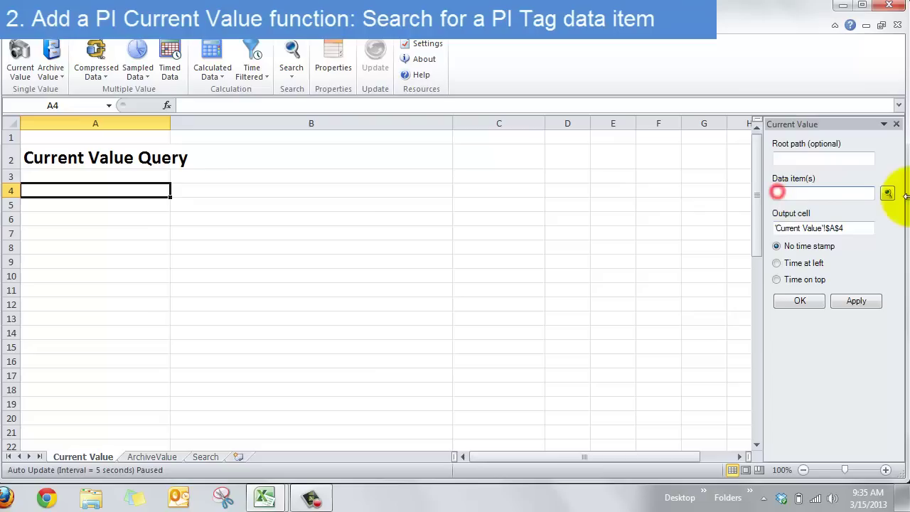
click(887, 193)
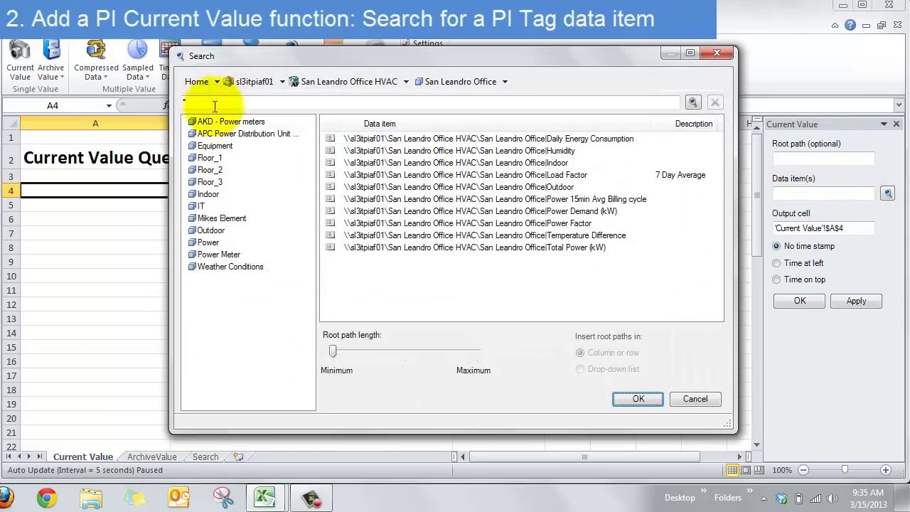
Search the pipes server for PI tags and choose \\pipes\CDT158 as the query's data item.
click(240, 83)
click(198, 81)
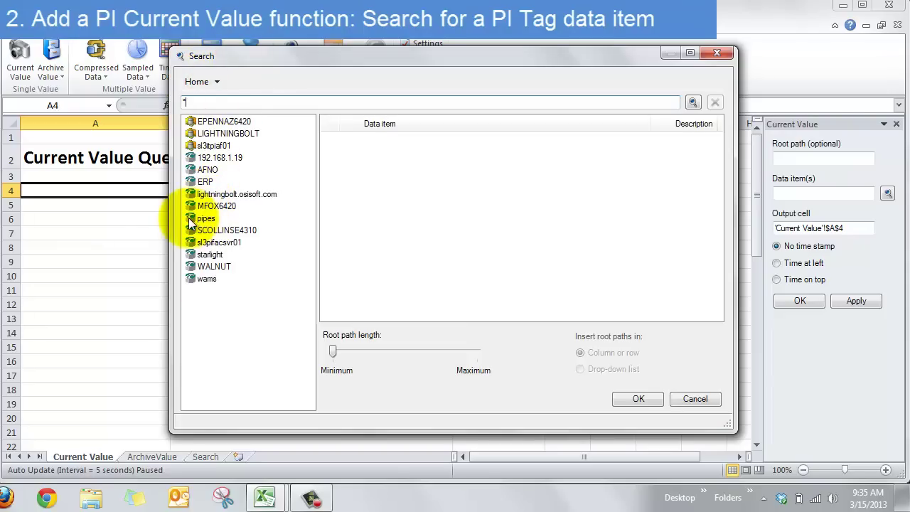
click(192, 222)
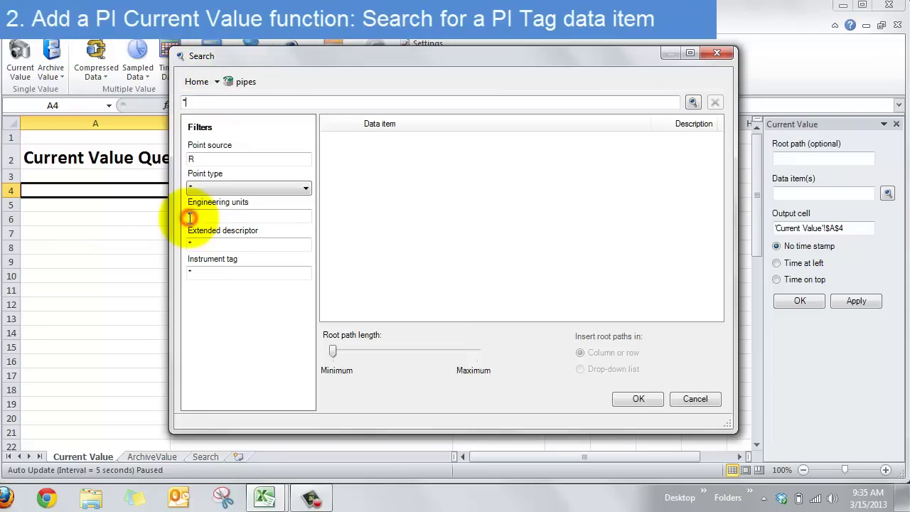
click(693, 102)
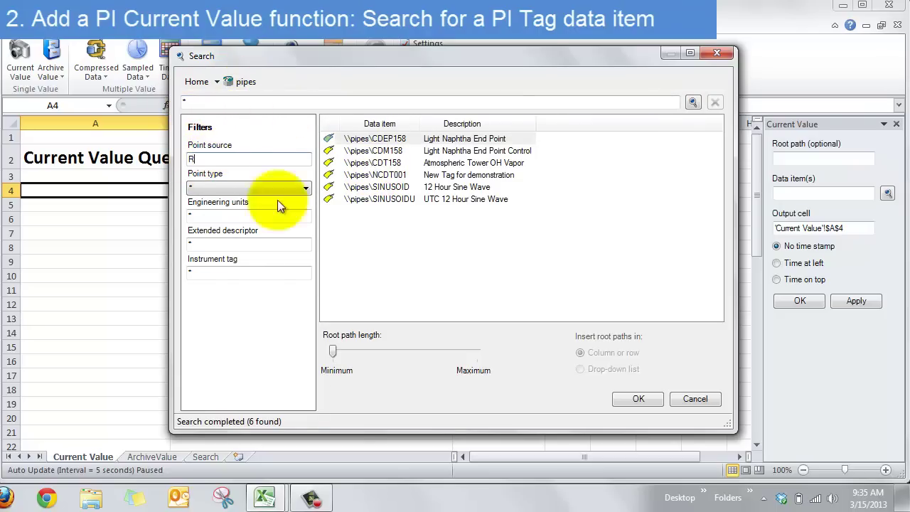
click(382, 163)
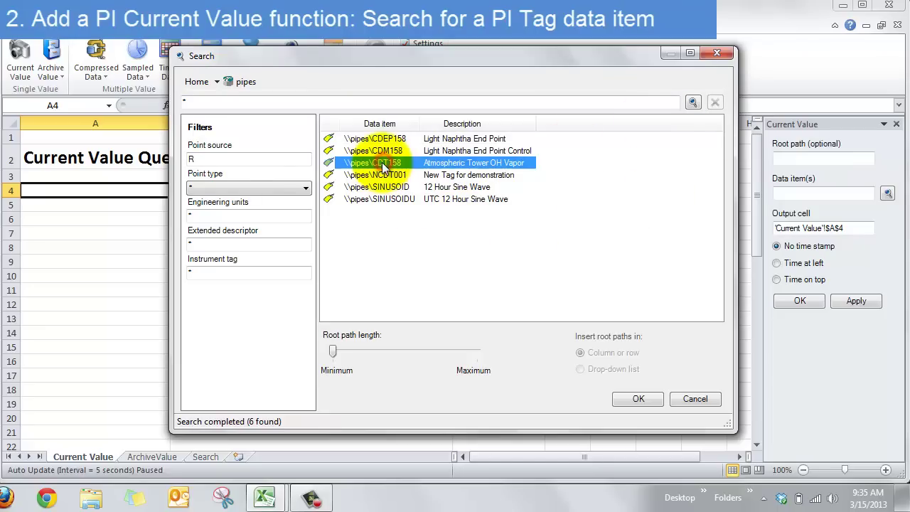
click(627, 398)
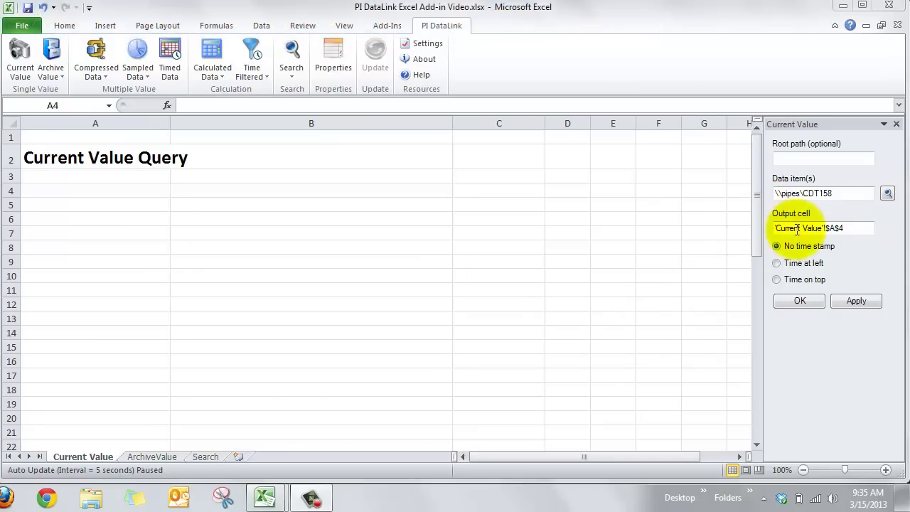
Set the query's output cell to B4 and insert the CDT158 current value with the time at left.
click(850, 229)
key(Delete)
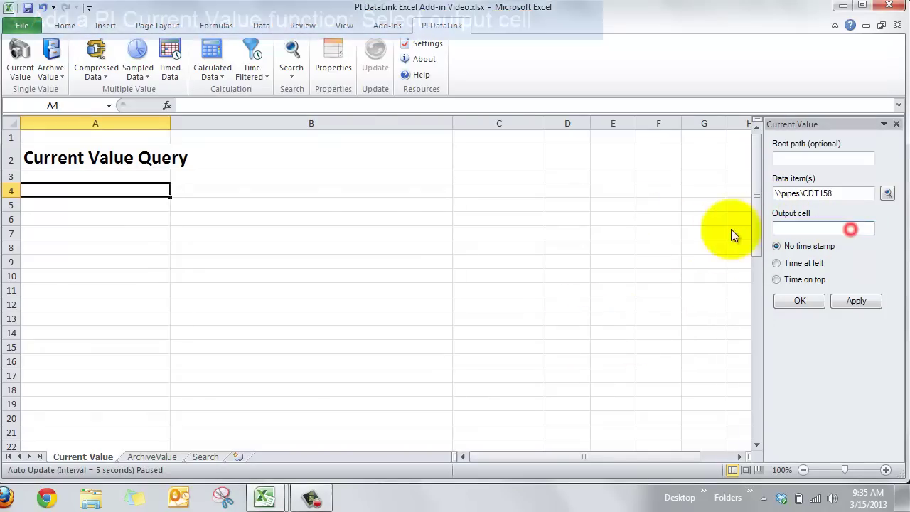
click(285, 187)
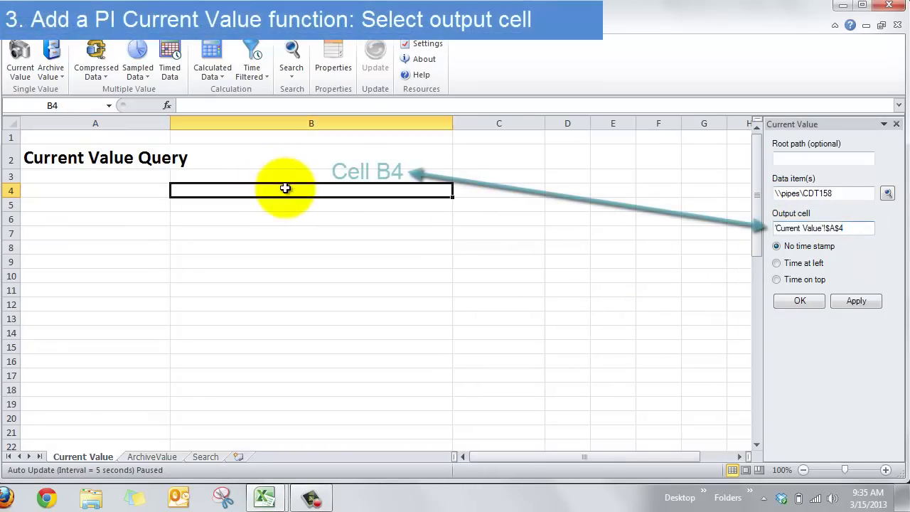
click(848, 300)
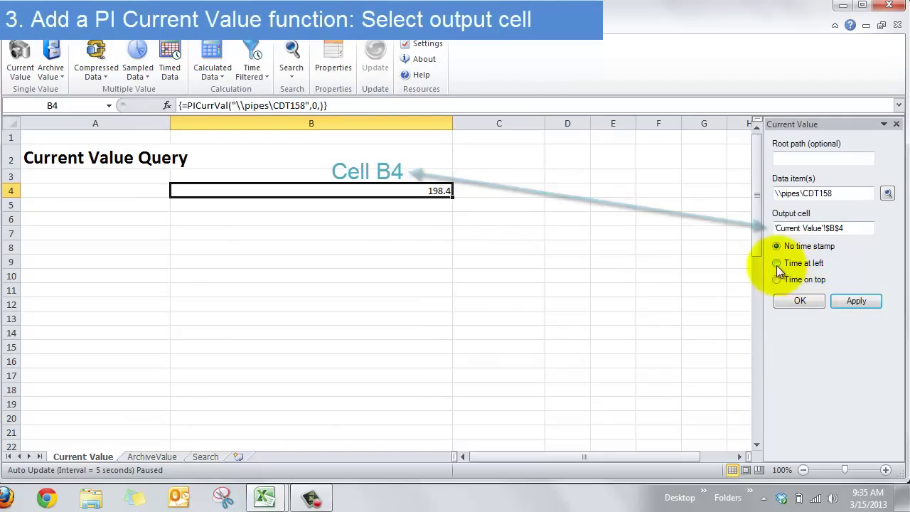
click(777, 263)
click(853, 300)
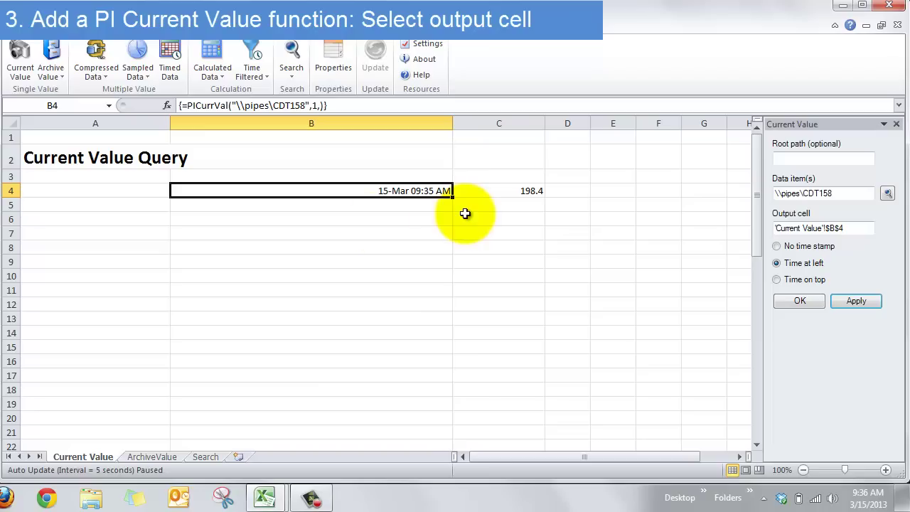
Insert the tags \\pipes\CDM158 and \\pipes\CDT158 from the PI search into cells A6 and A7.
click(81, 219)
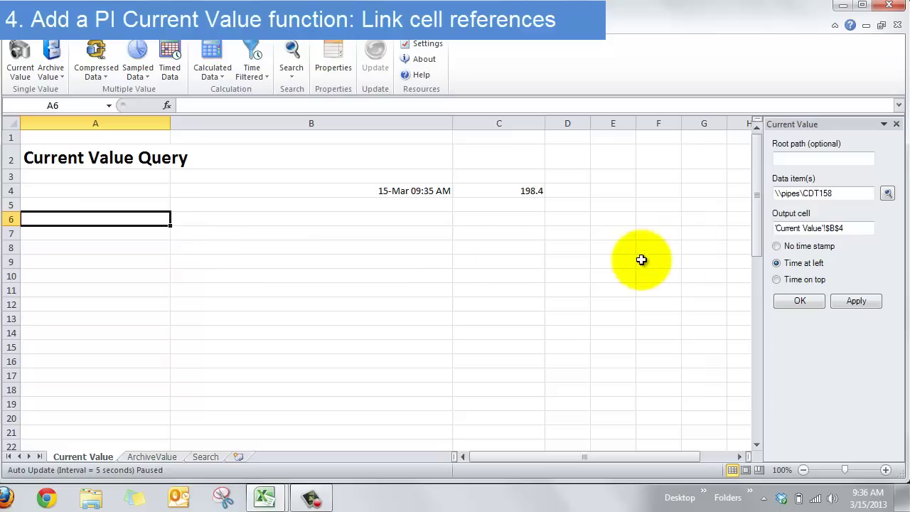
click(74, 232)
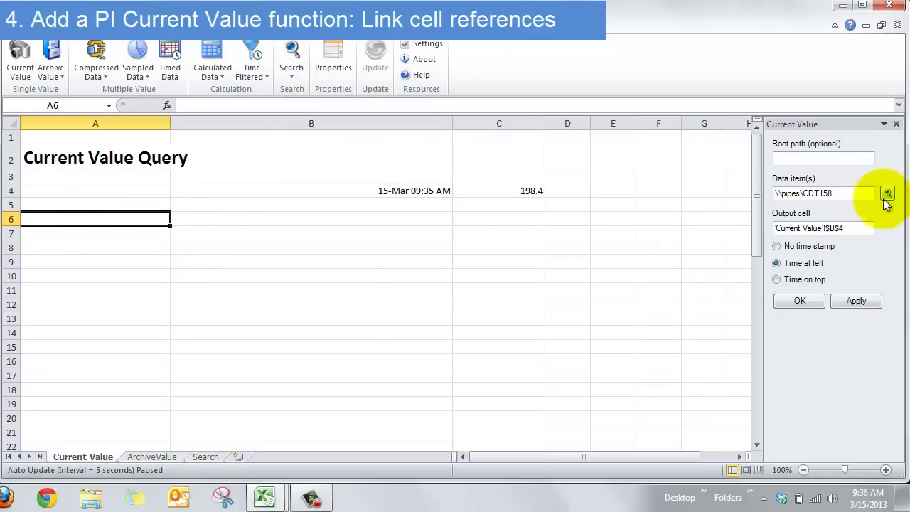
click(291, 57)
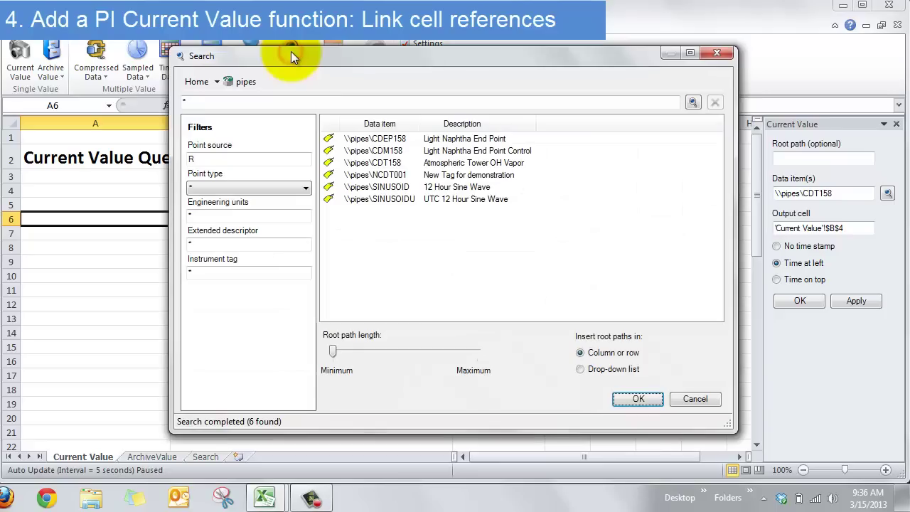
drag(399, 60, 377, 61)
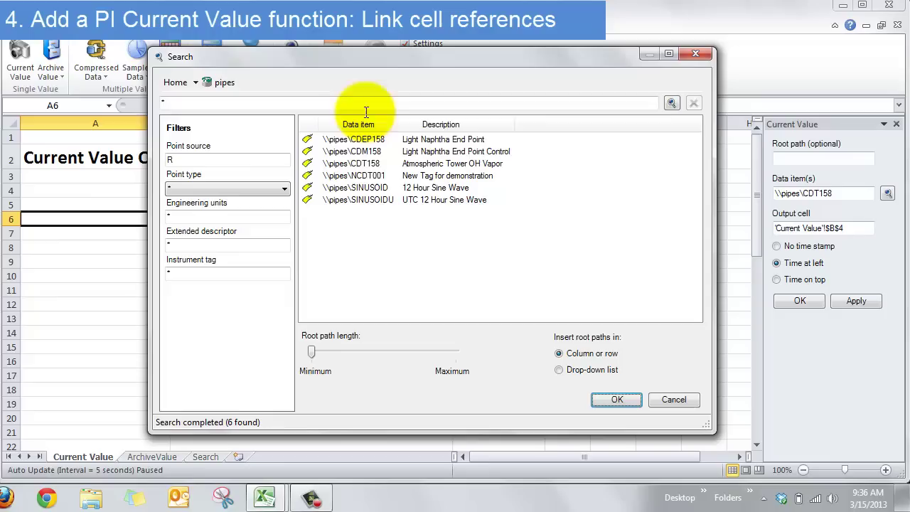
click(364, 166)
shift+click(361, 151)
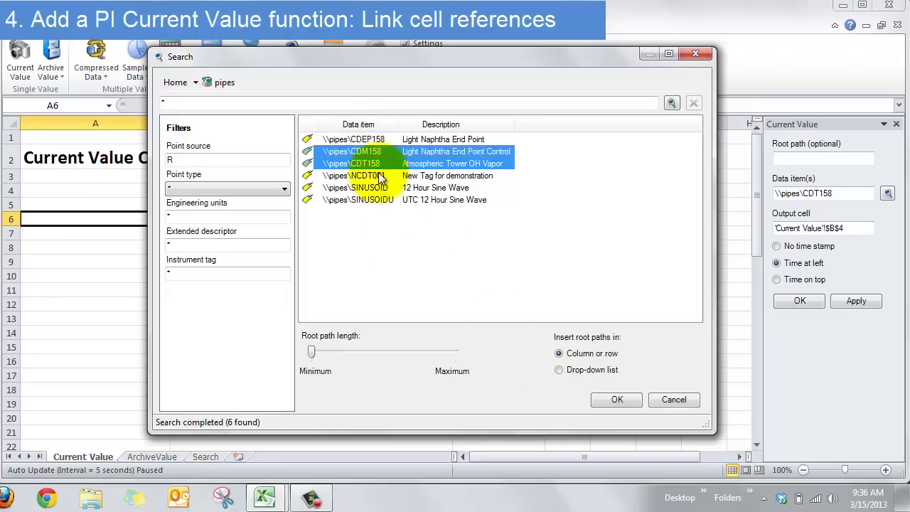
click(615, 400)
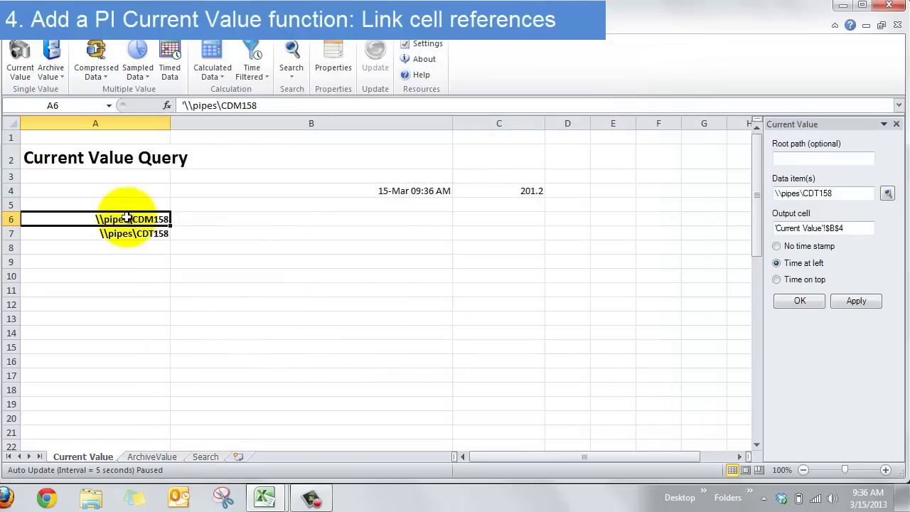
click(134, 247)
click(133, 233)
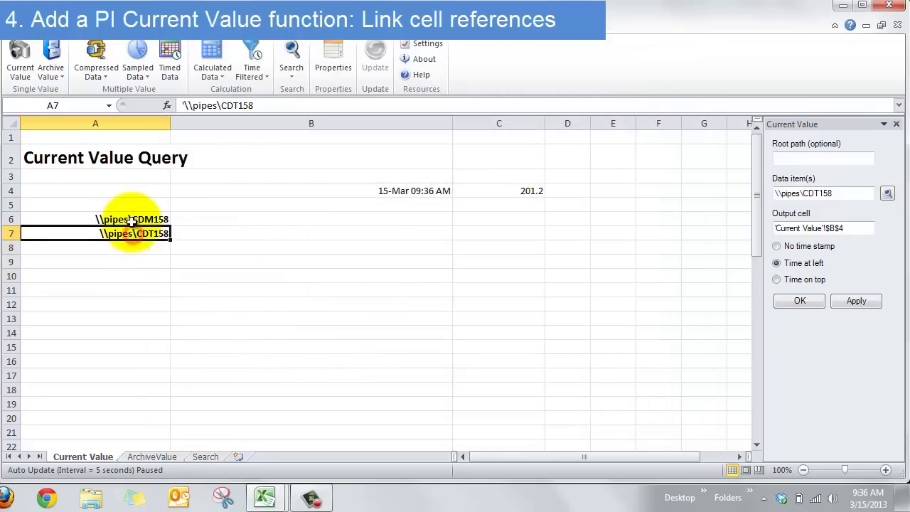
click(134, 248)
Add a Current Value query at B6 that references the tag cells A6:A7 and shows the time at left.
click(243, 219)
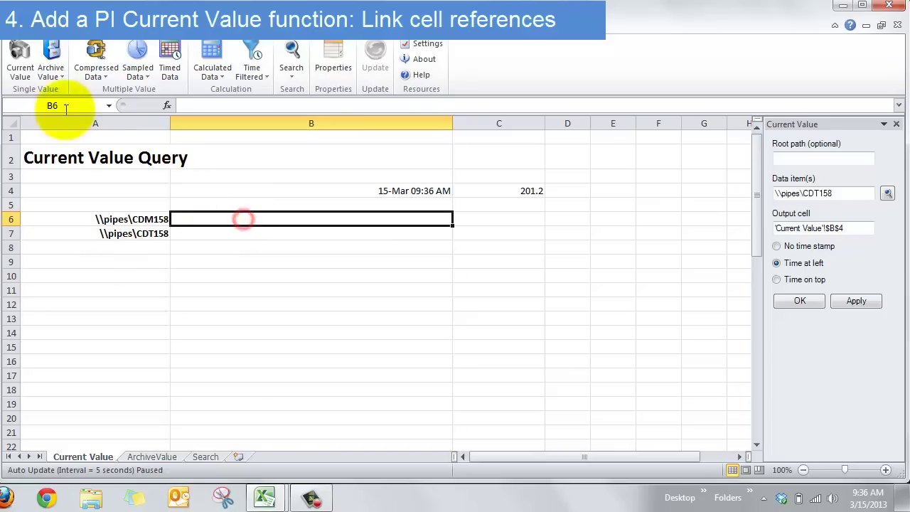
click(20, 61)
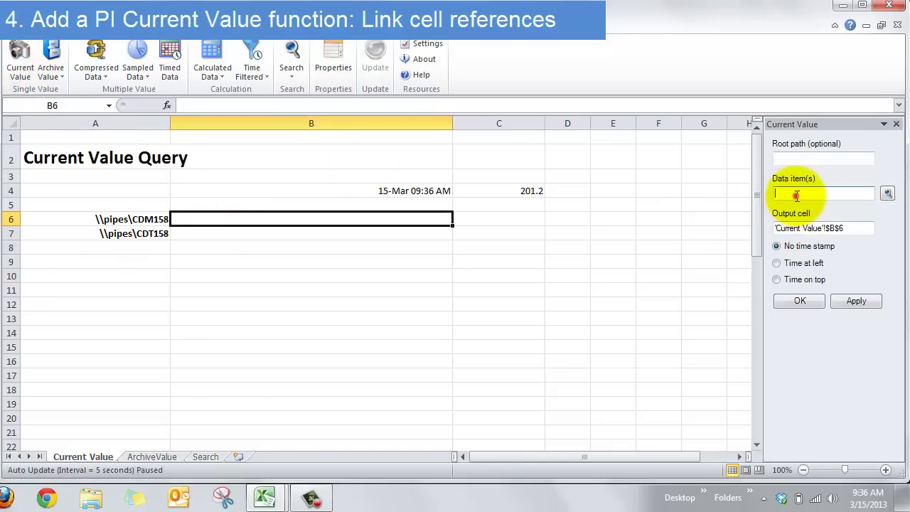
drag(135, 219, 137, 233)
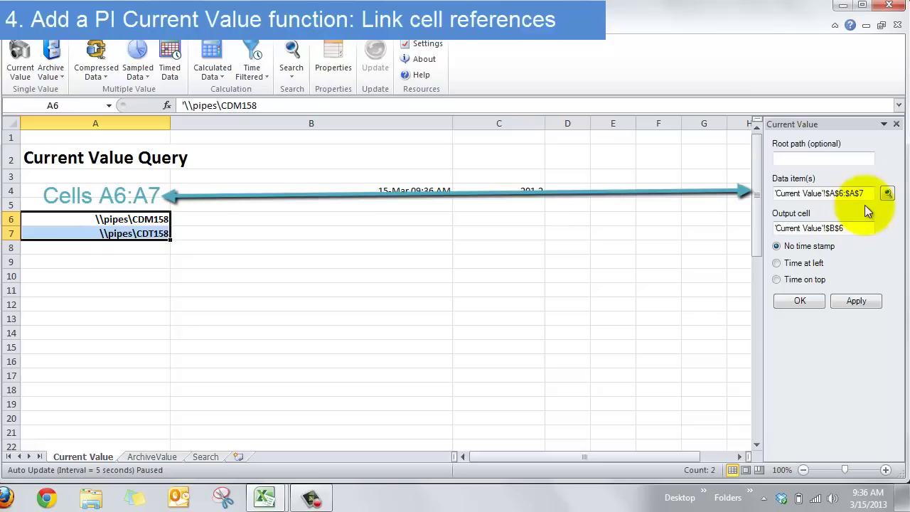
click(147, 220)
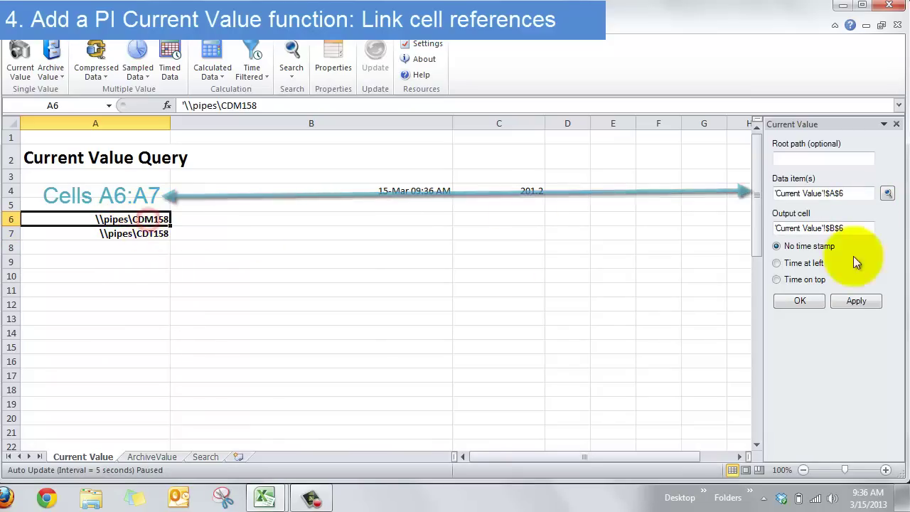
drag(151, 219, 157, 233)
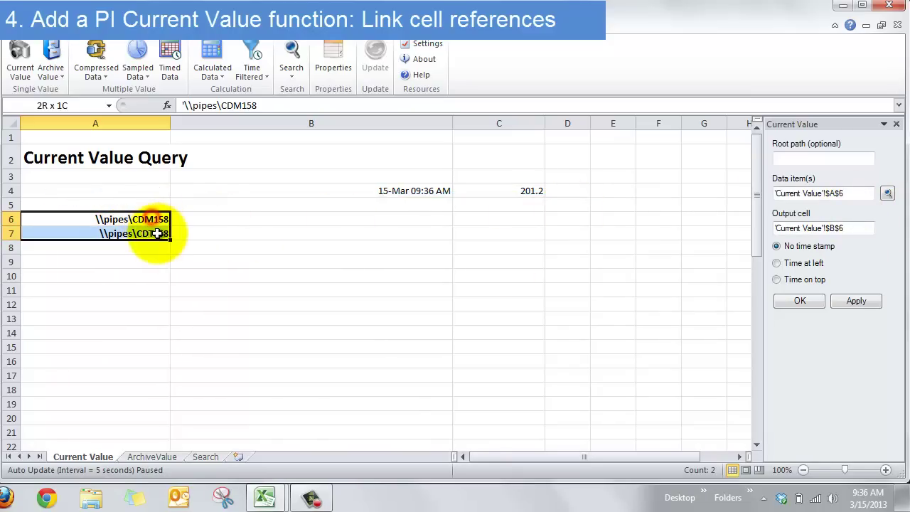
click(851, 299)
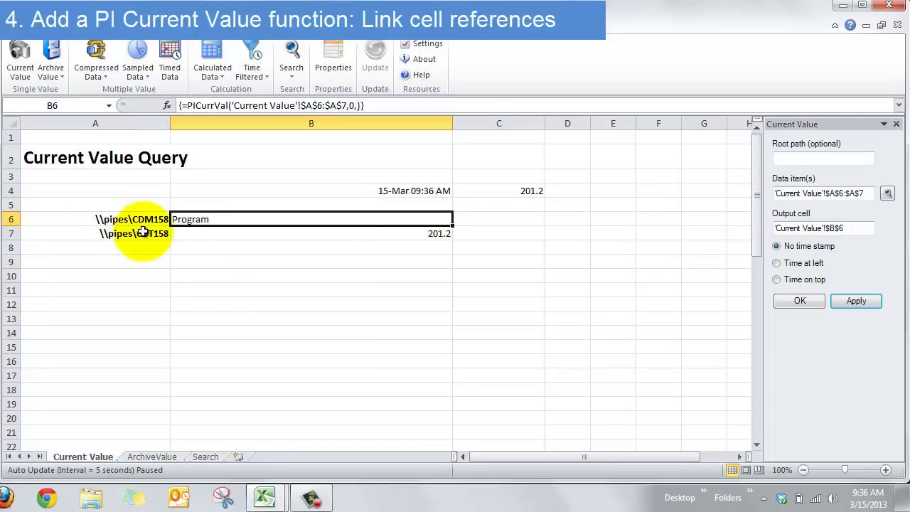
click(799, 264)
click(851, 302)
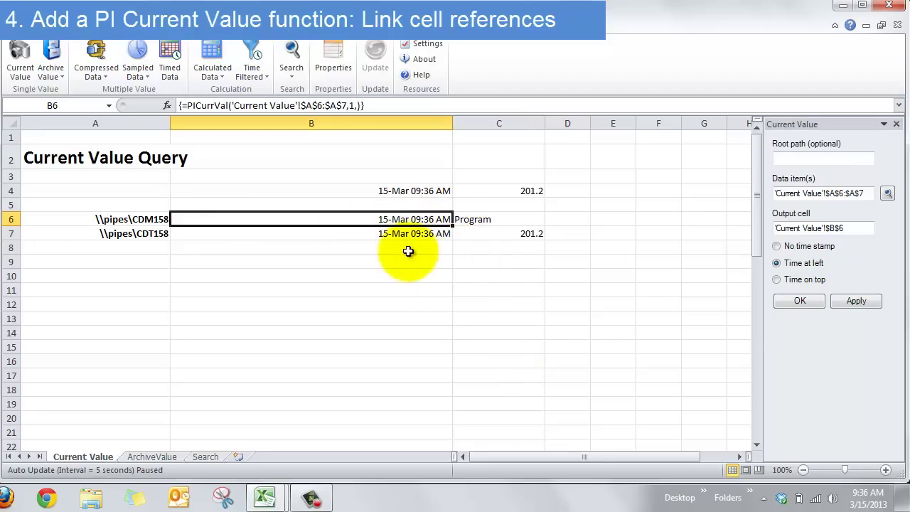
Change the tag reference in cell A6 to \\pipes\sinusoid.
click(145, 219)
double_click(145, 219)
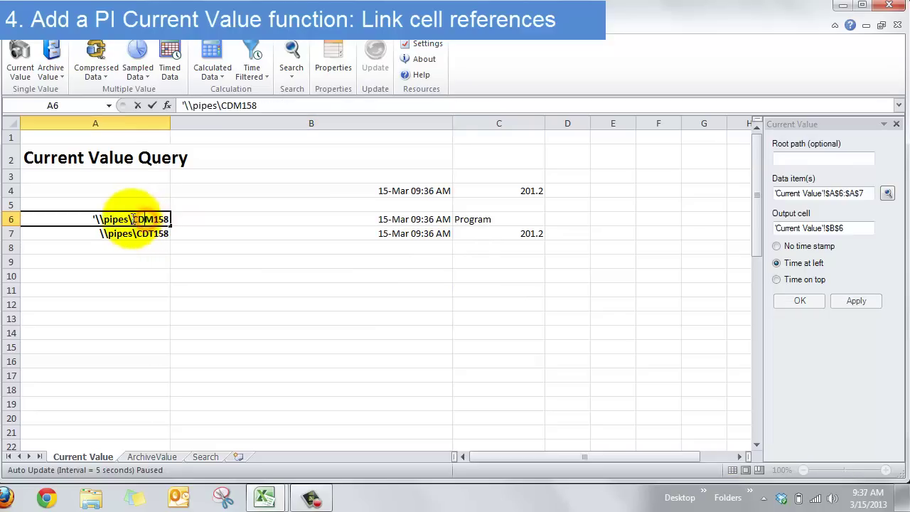
drag(133, 219, 185, 218)
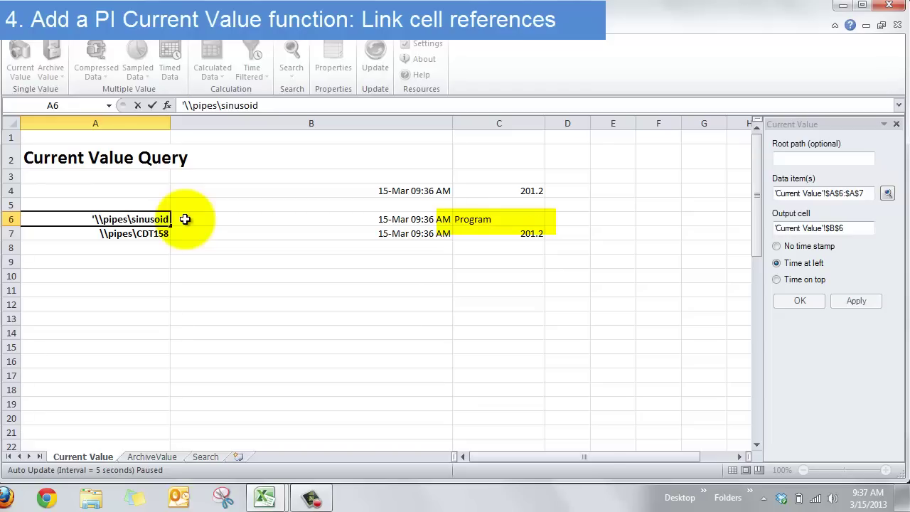
key(Return)
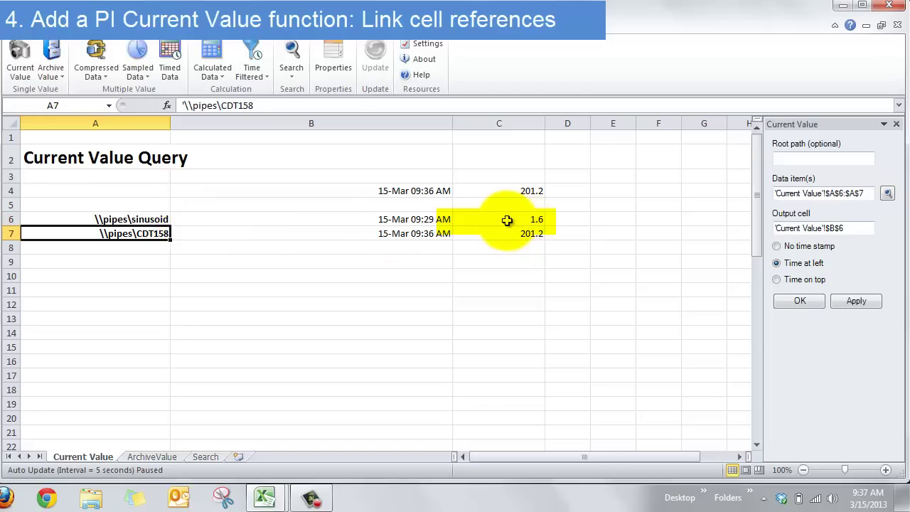
click(507, 220)
click(130, 219)
double_click(131, 219)
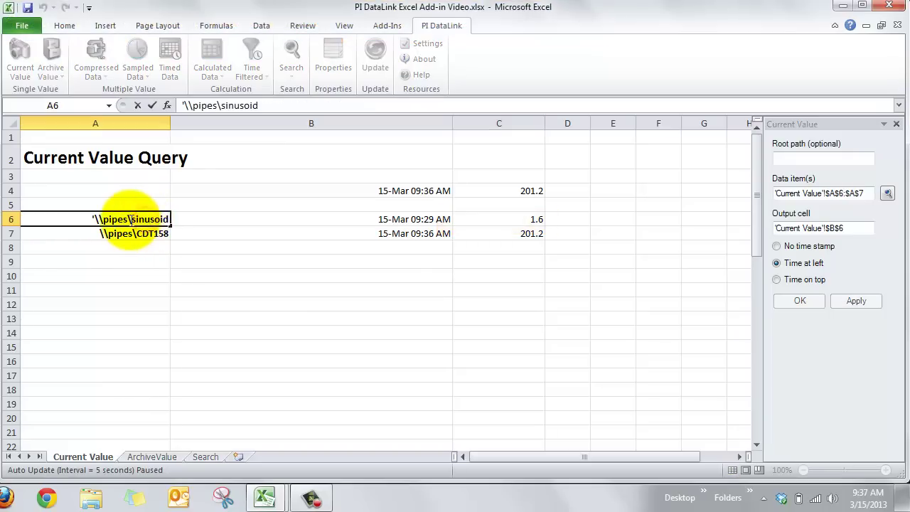
For cell A9, browse the PI search to the San Leandro Office element in the San Leandro Office HVAC database on server sl3itpiaf01.
click(121, 261)
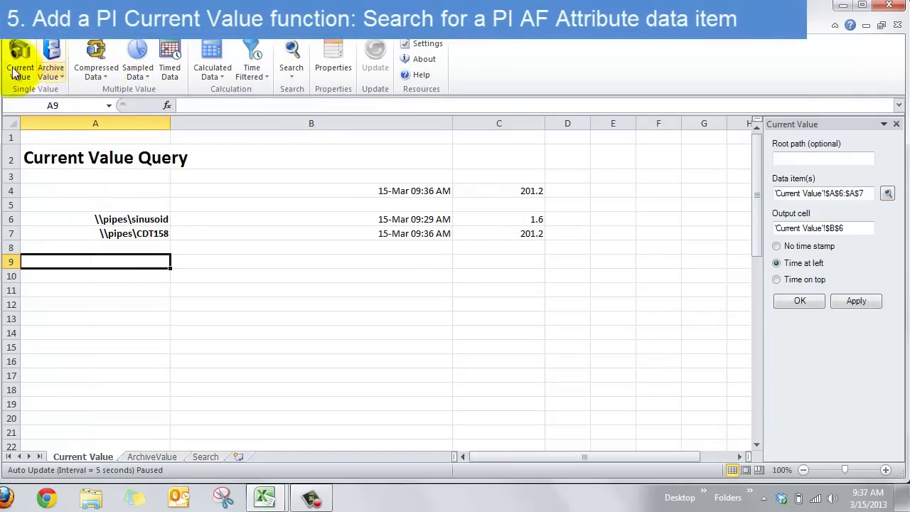
click(291, 51)
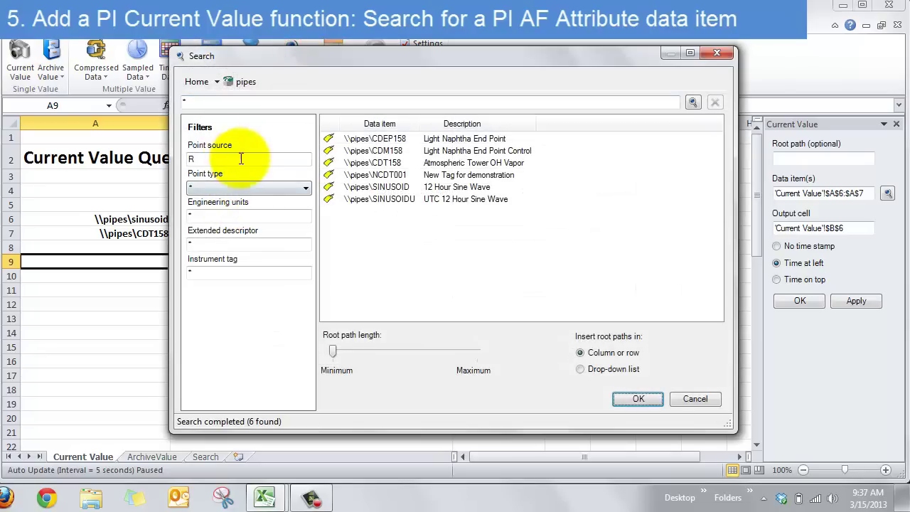
click(196, 81)
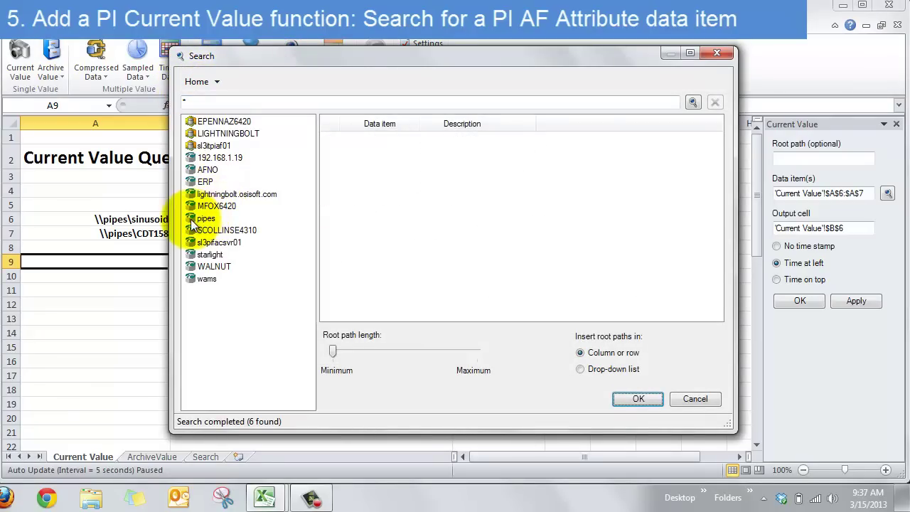
double_click(193, 147)
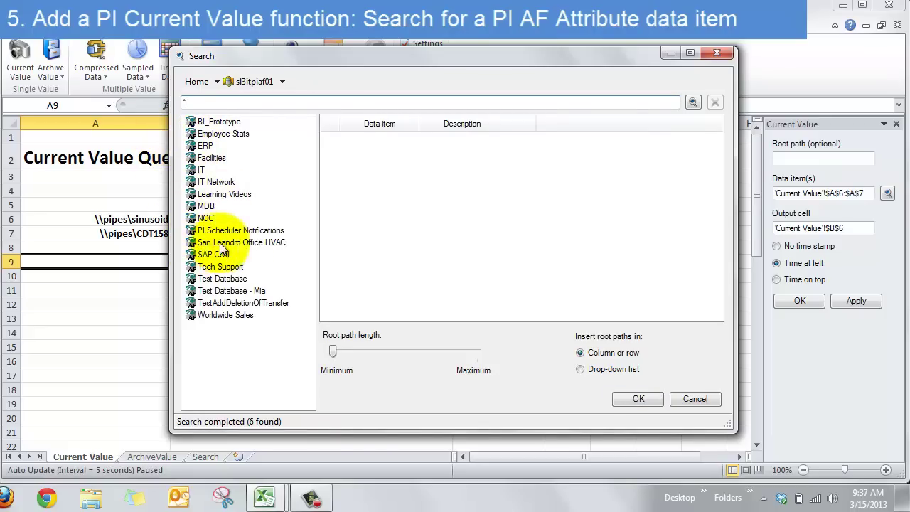
double_click(197, 244)
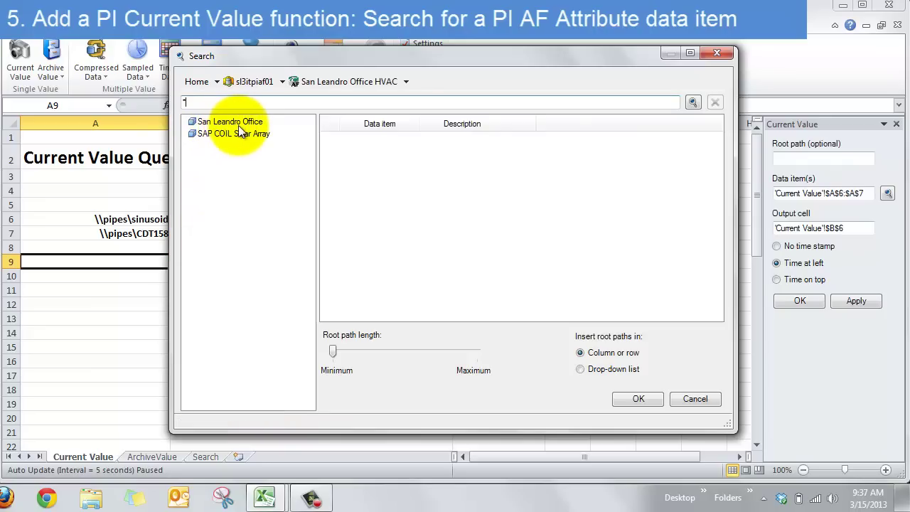
double_click(248, 124)
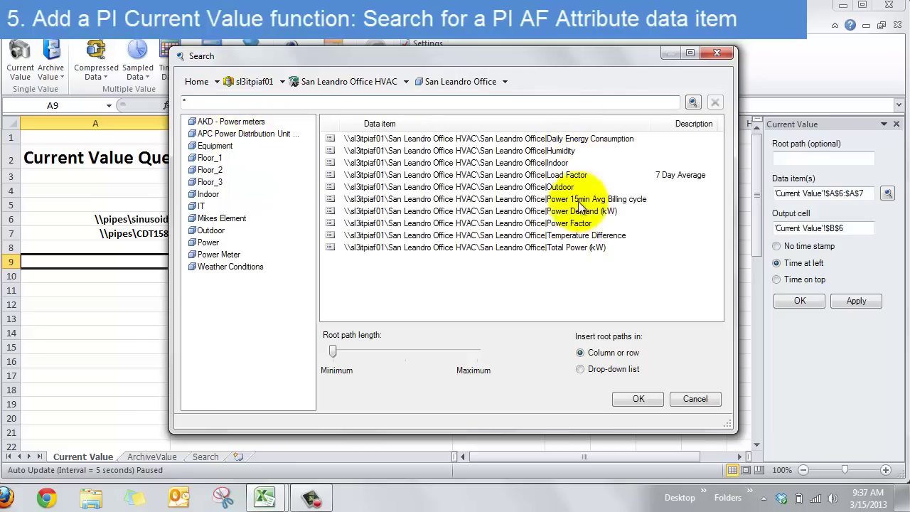
Insert the Humidity, Power Demand (kW) and Power Factor attributes of San Leandro Office into cells A9:A11.
click(574, 151)
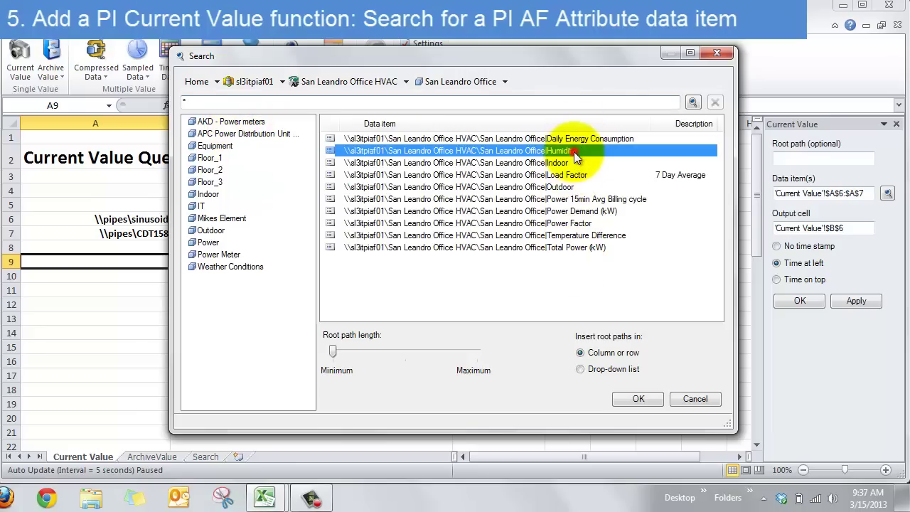
ctrl+click(585, 212)
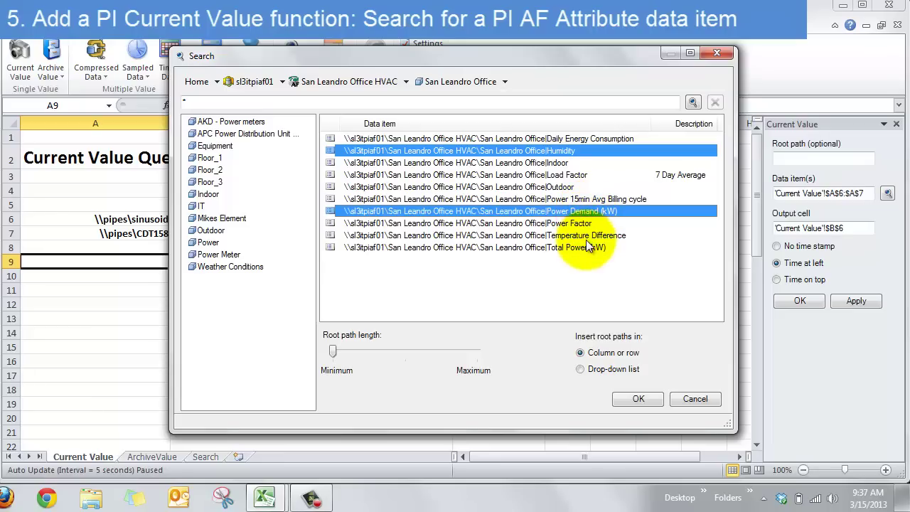
ctrl+click(582, 223)
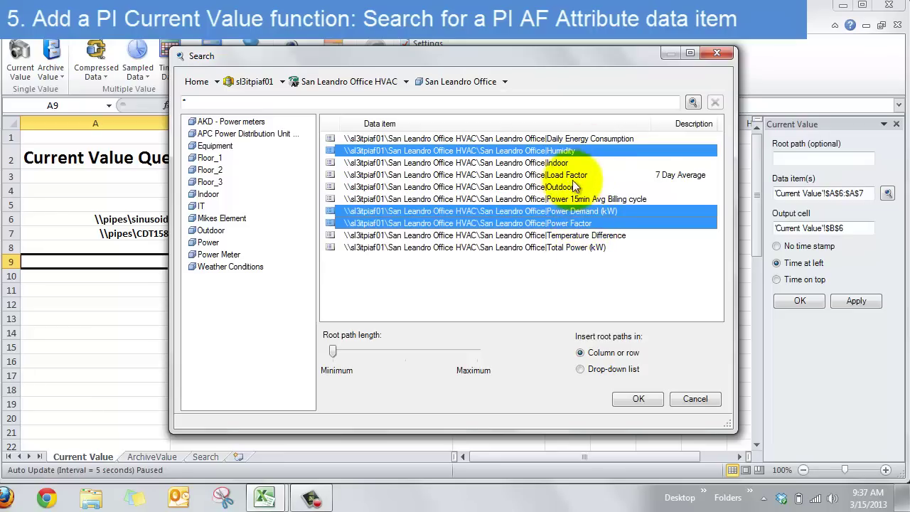
click(639, 399)
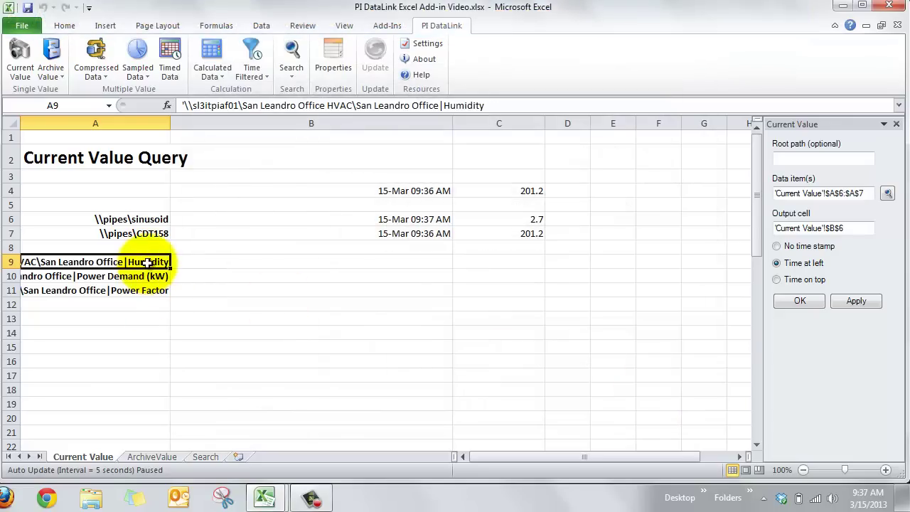
Left-align cells A9:A11 to read the full attribute paths and restore their right alignment.
drag(147, 262, 149, 288)
click(65, 27)
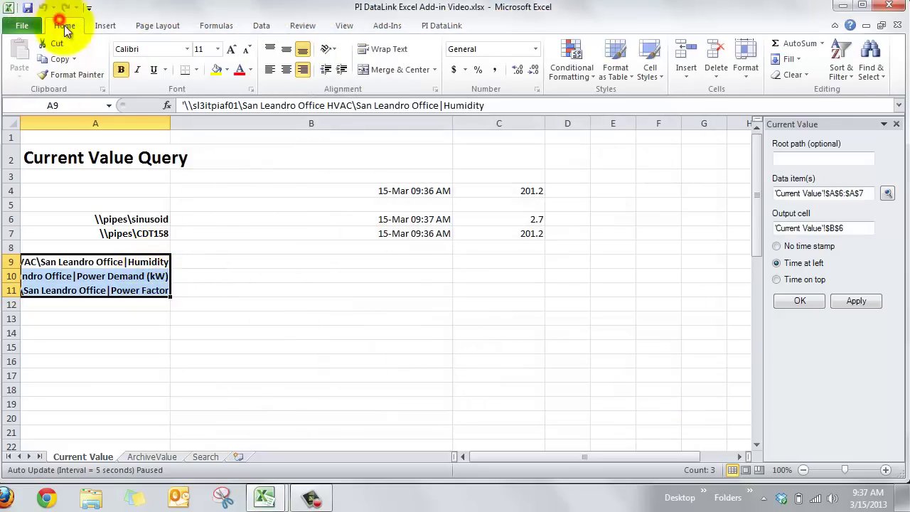
click(272, 69)
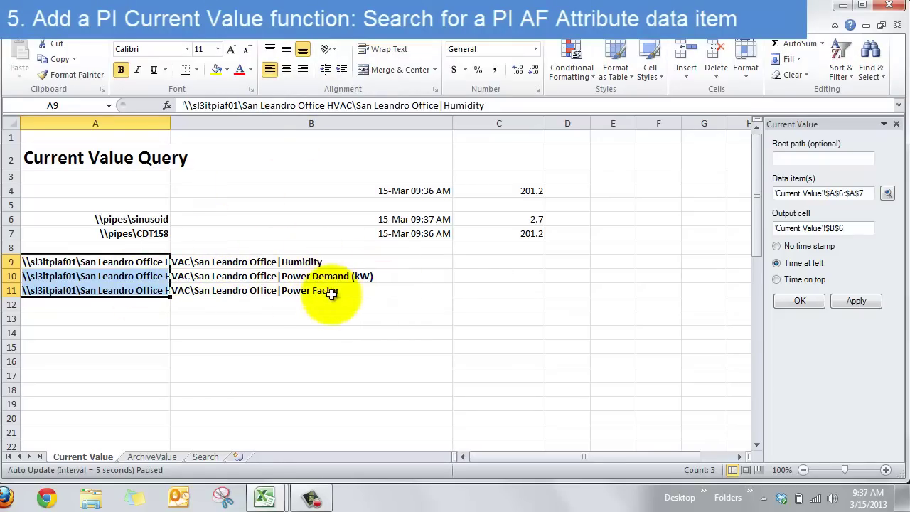
click(303, 70)
Add a Current Value query at B9 that references the attribute cells A9:A11 and shows the time at left.
click(207, 268)
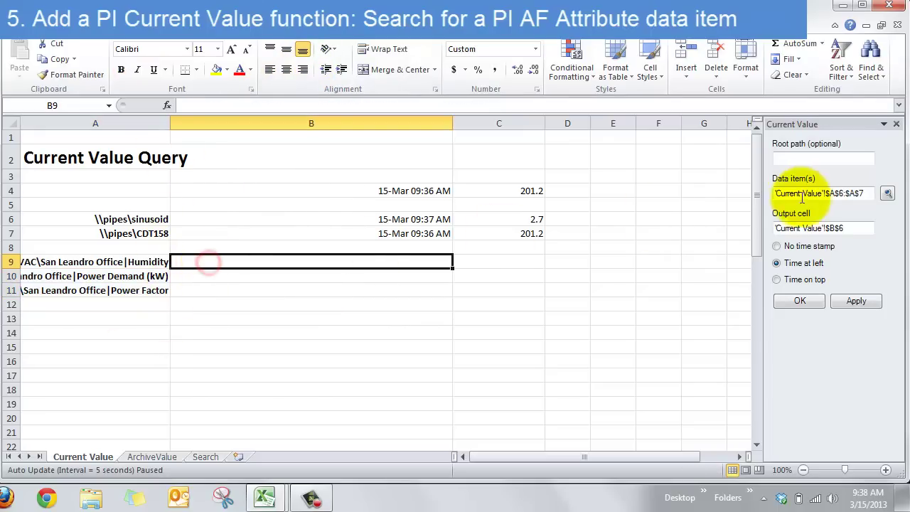
click(895, 125)
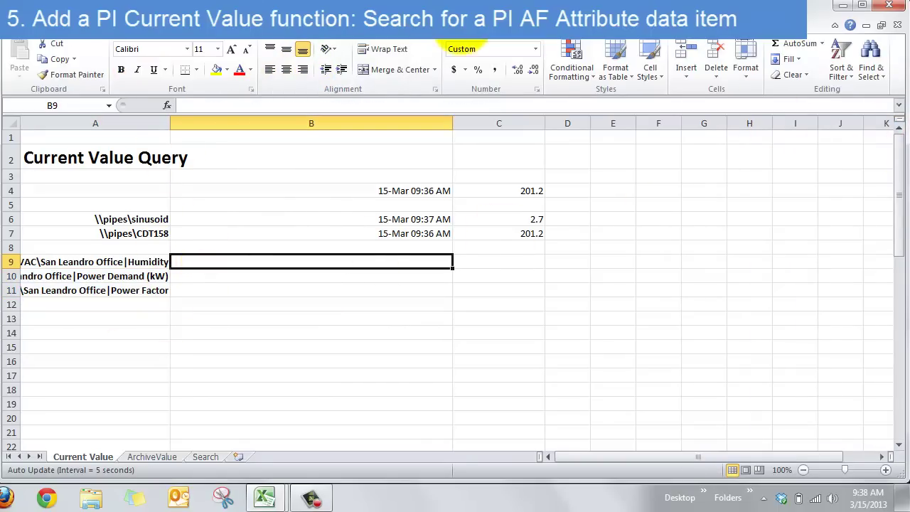
click(462, 32)
click(16, 57)
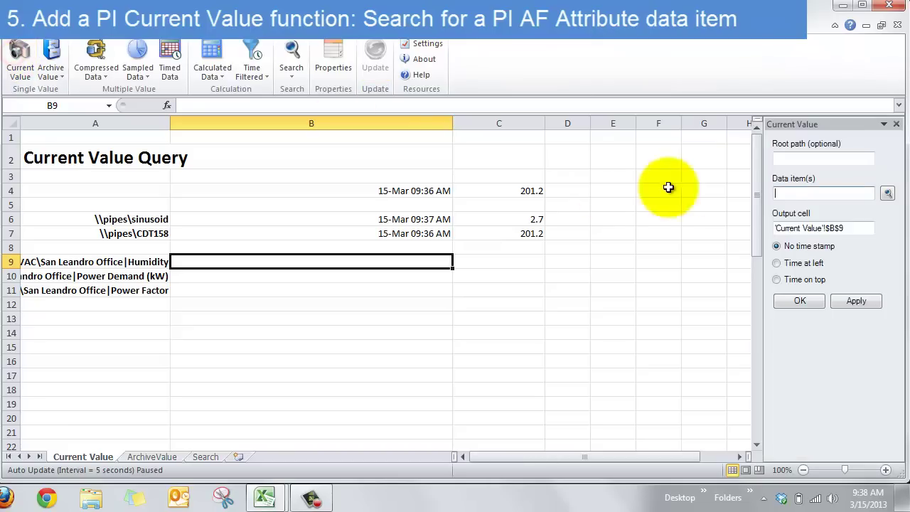
click(795, 192)
drag(133, 261, 130, 289)
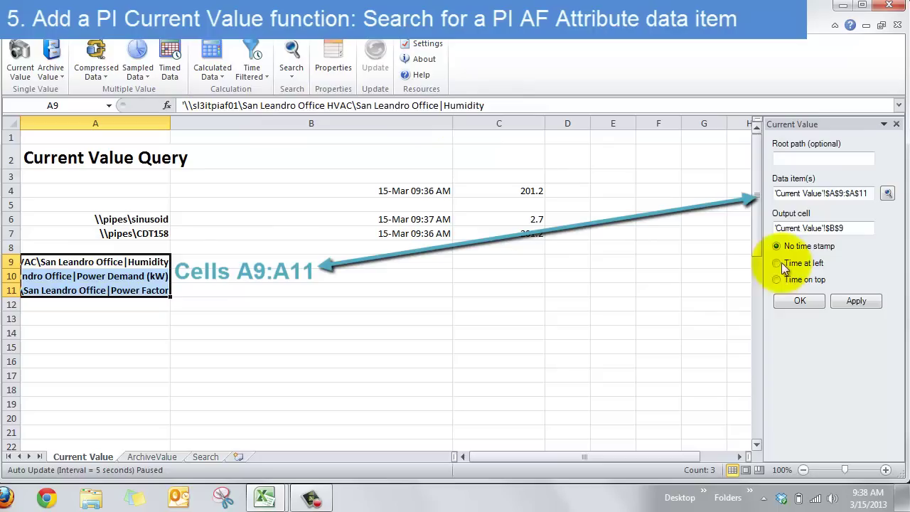
click(856, 301)
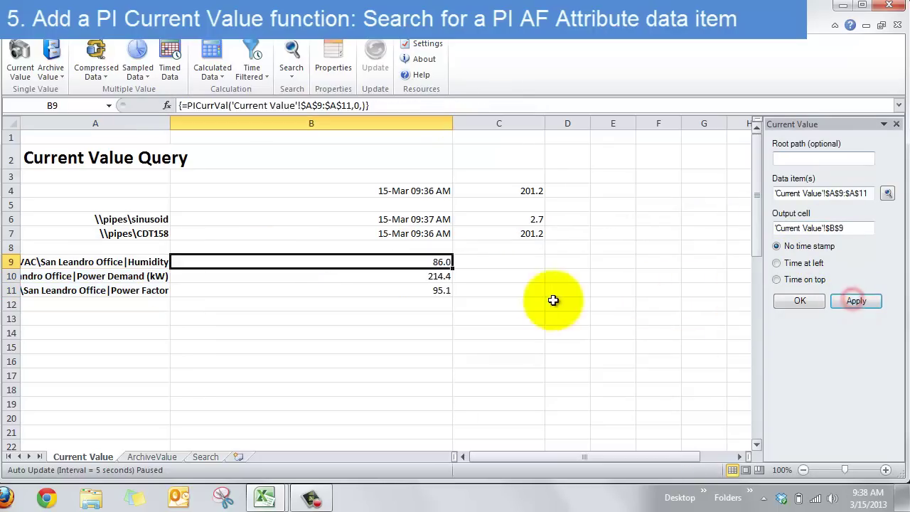
click(810, 264)
click(855, 301)
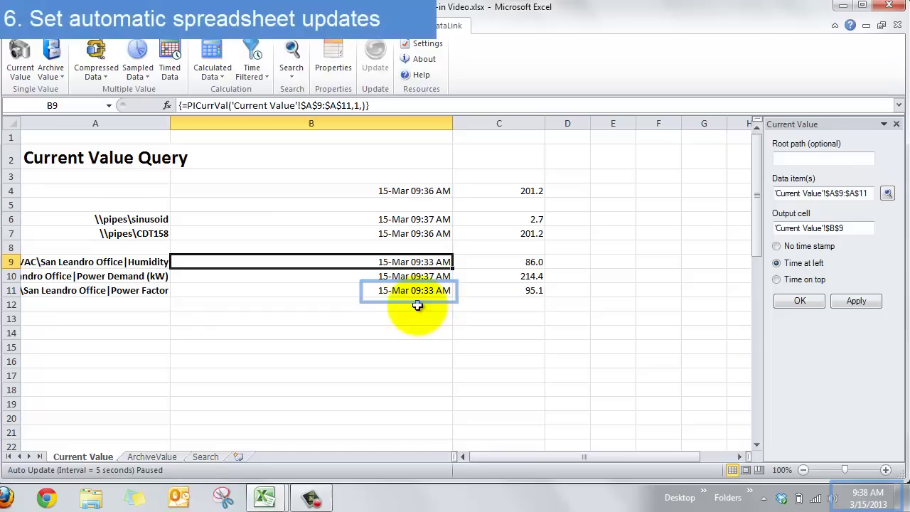
Close the Current Value settings and update the sheet's PI values automatically.
click(898, 124)
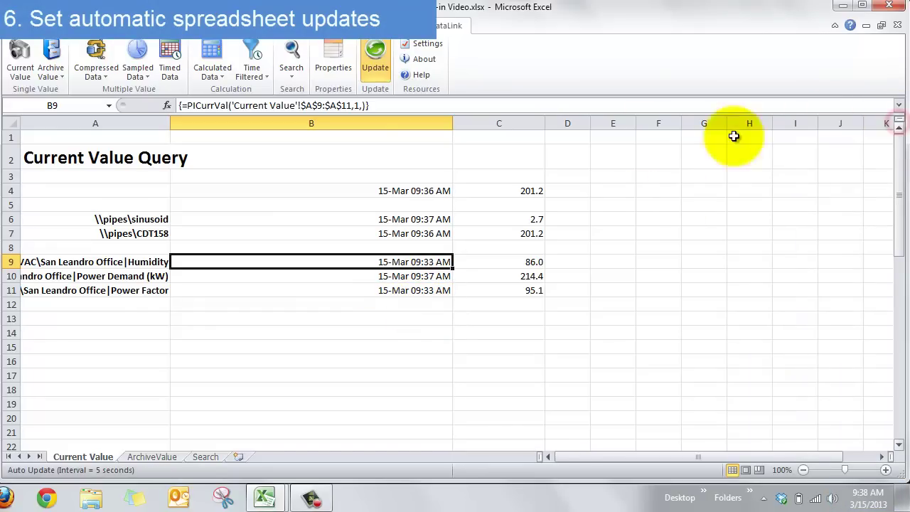
click(377, 68)
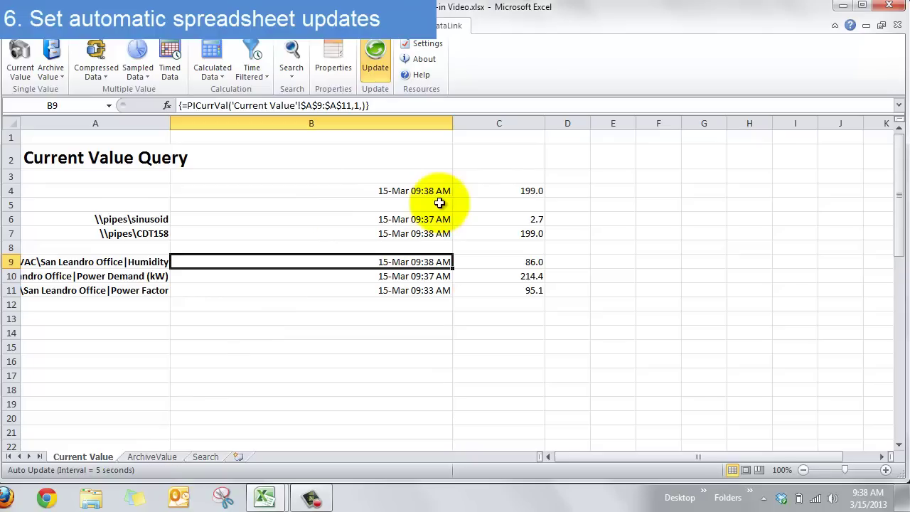
click(382, 328)
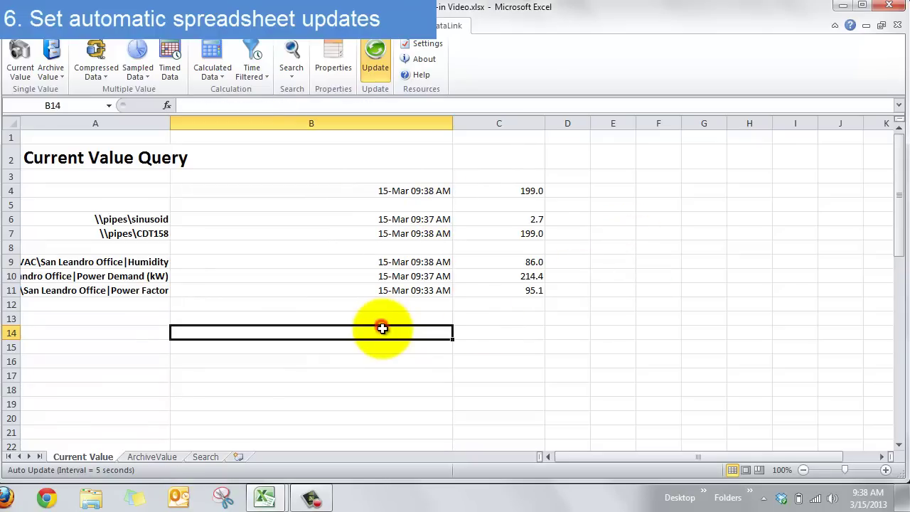